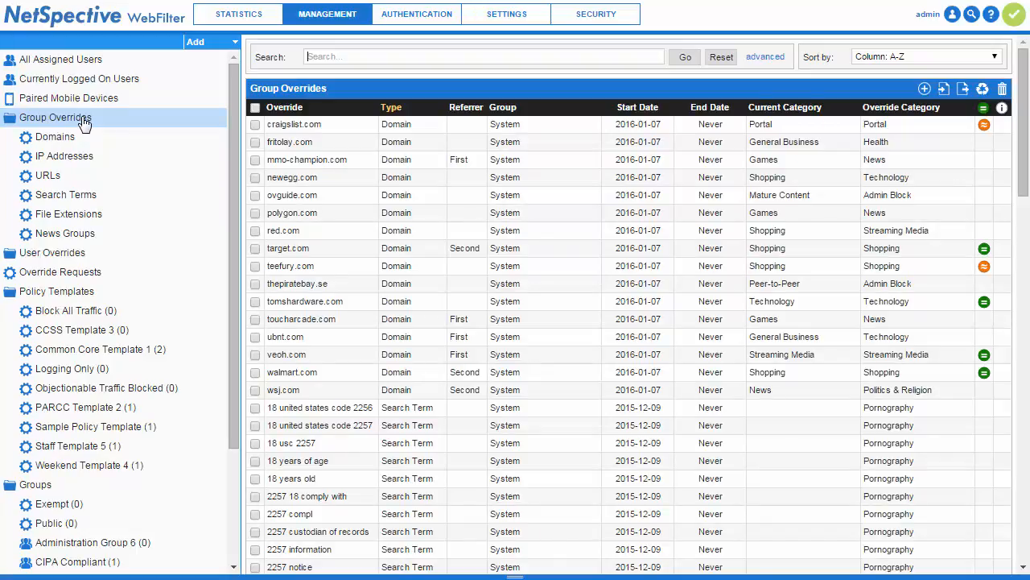
Open the craigslist.com entry in Group Overrides and examine its domain, comment, category and date fields
left_click(129, 123)
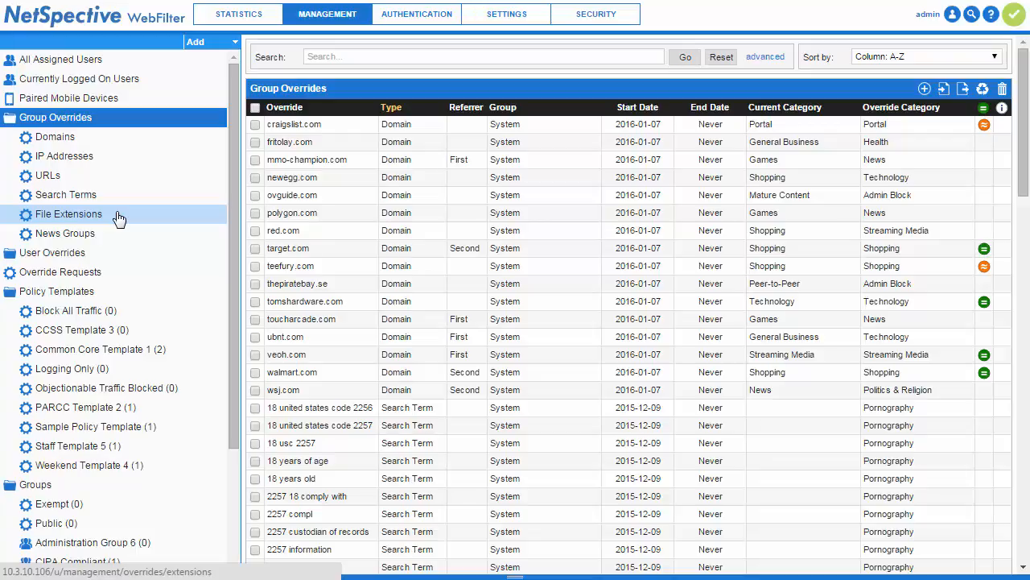
left_click(353, 133)
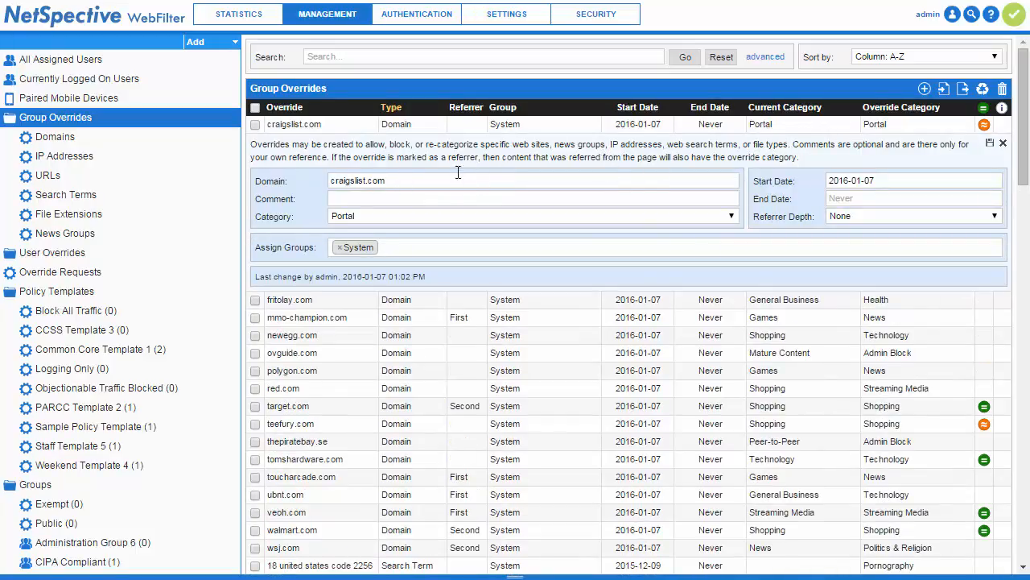
left_click_drag(388, 180, 329, 182)
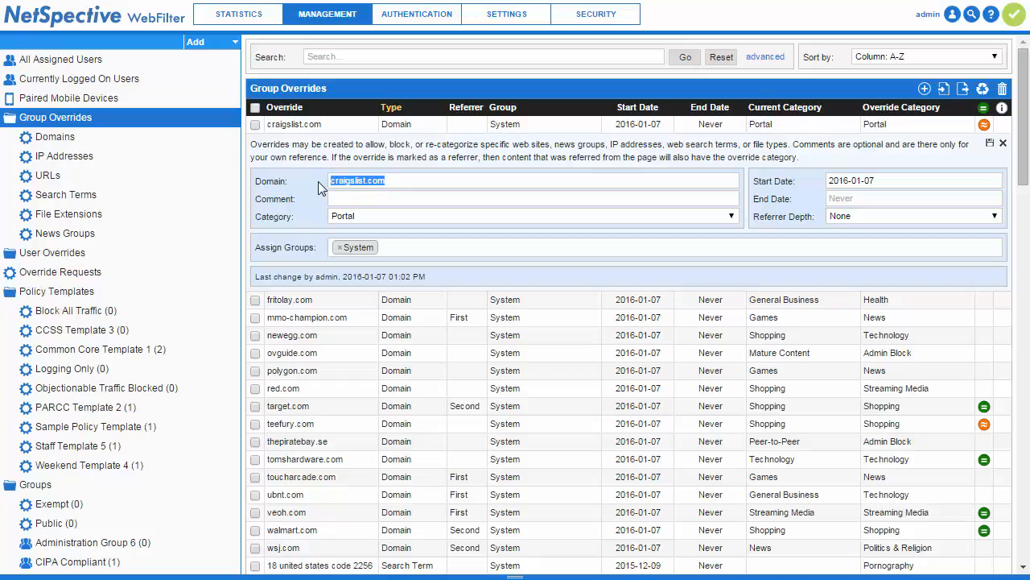
left_click(426, 200)
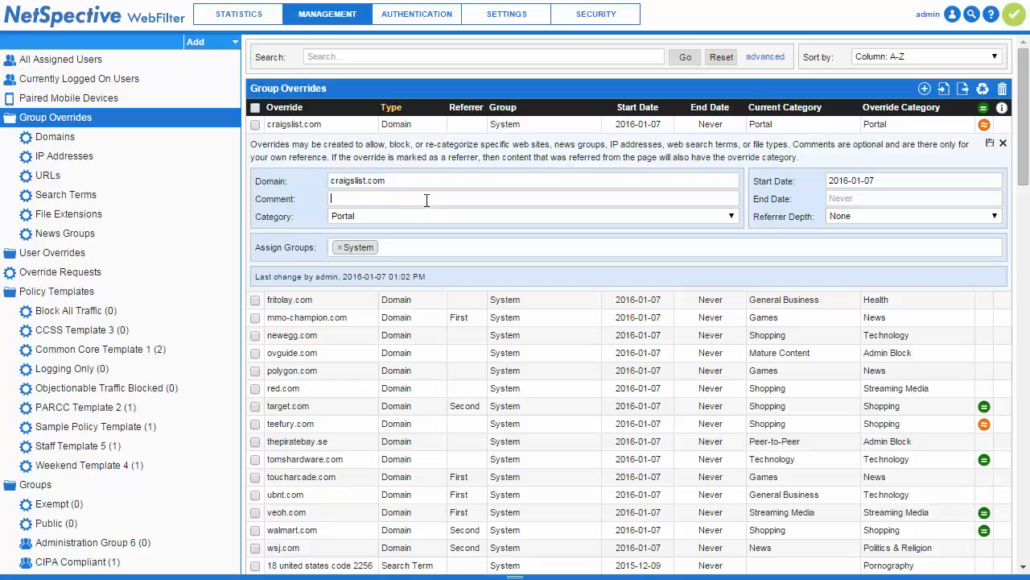
left_click(732, 217)
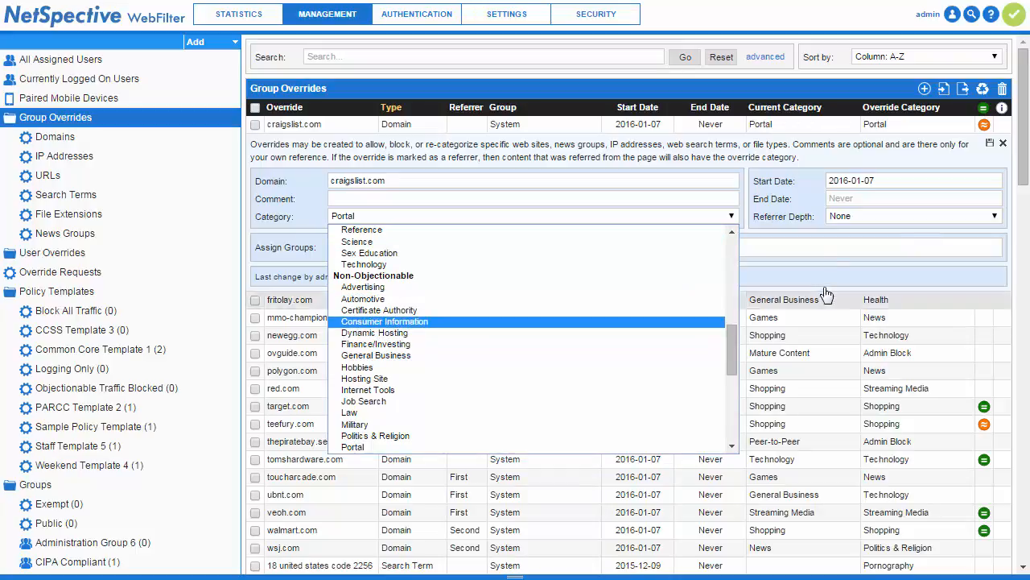
left_click(793, 231)
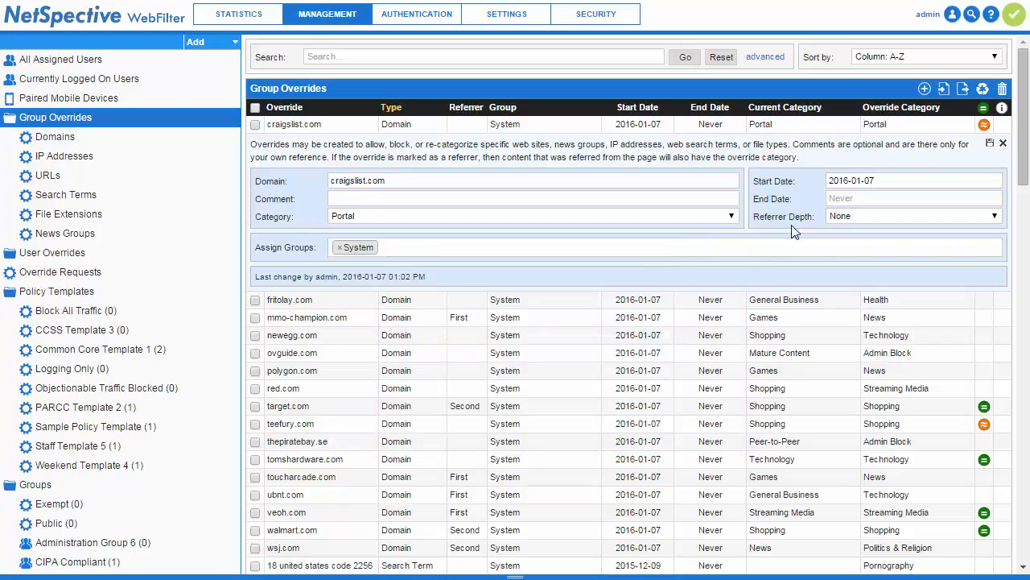
left_click(908, 185)
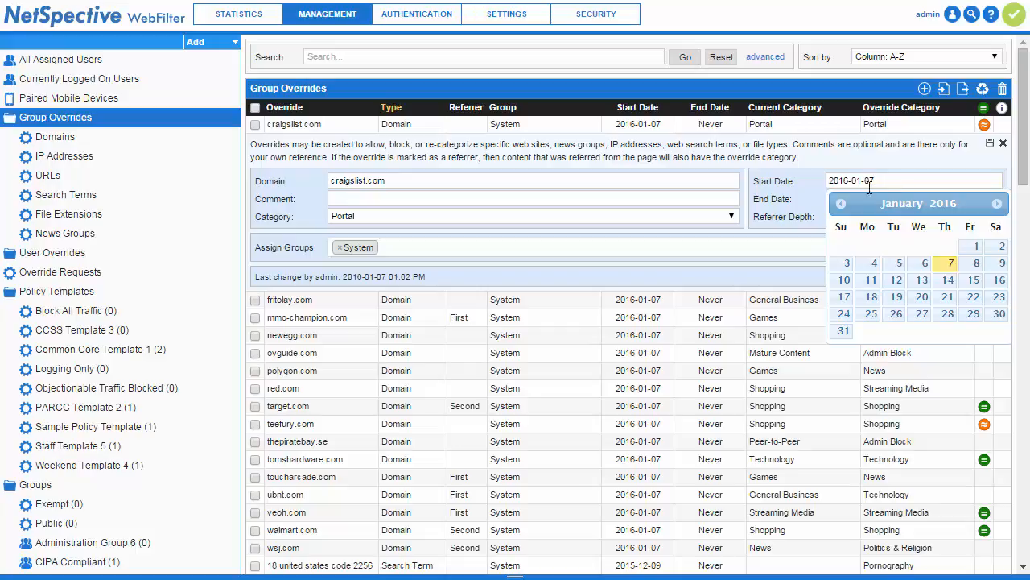
left_click(809, 203)
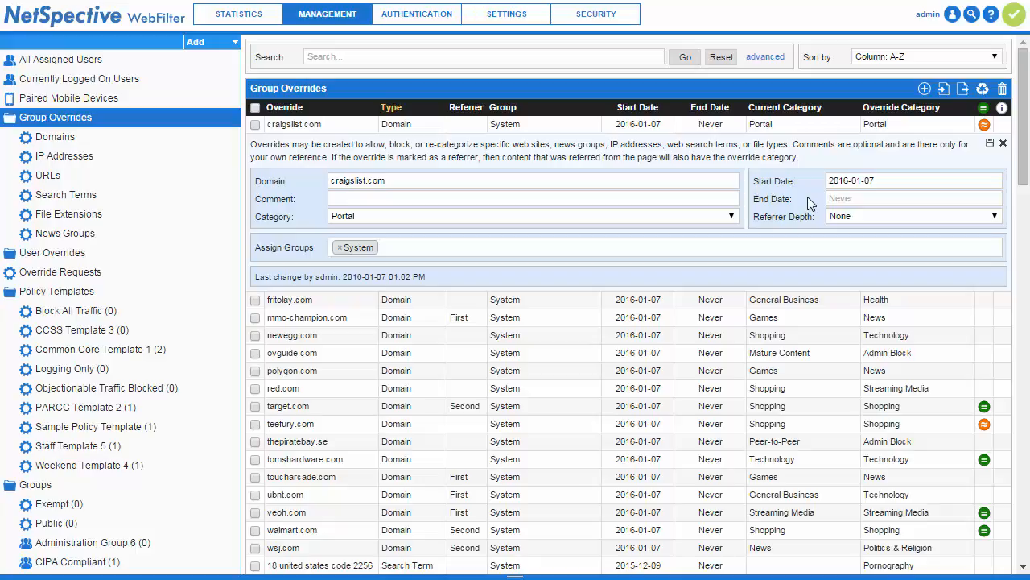
Check the referrer depth options of the craigslist.com override and remove System from its assigned groups
left_click(871, 221)
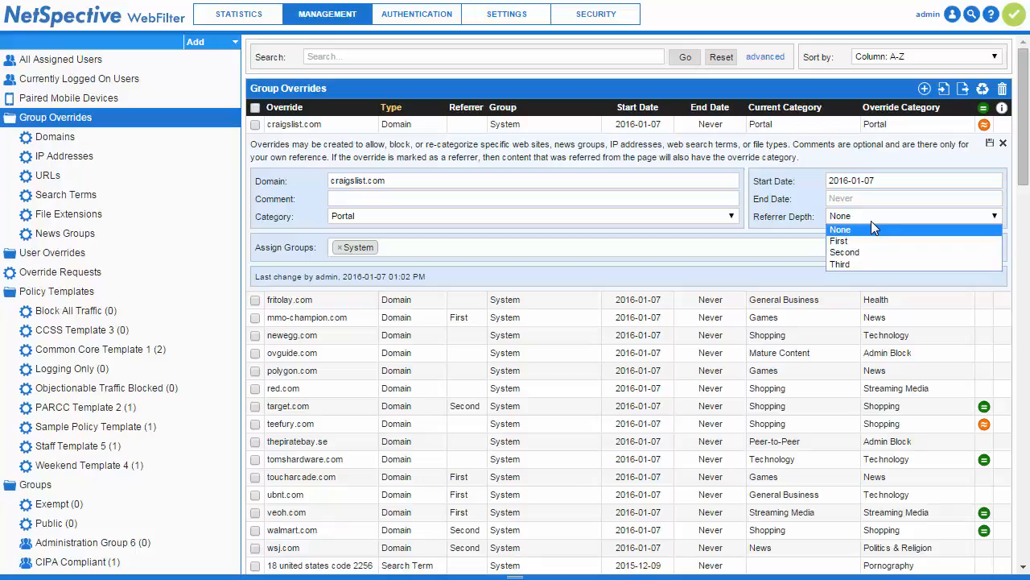
left_click(681, 240)
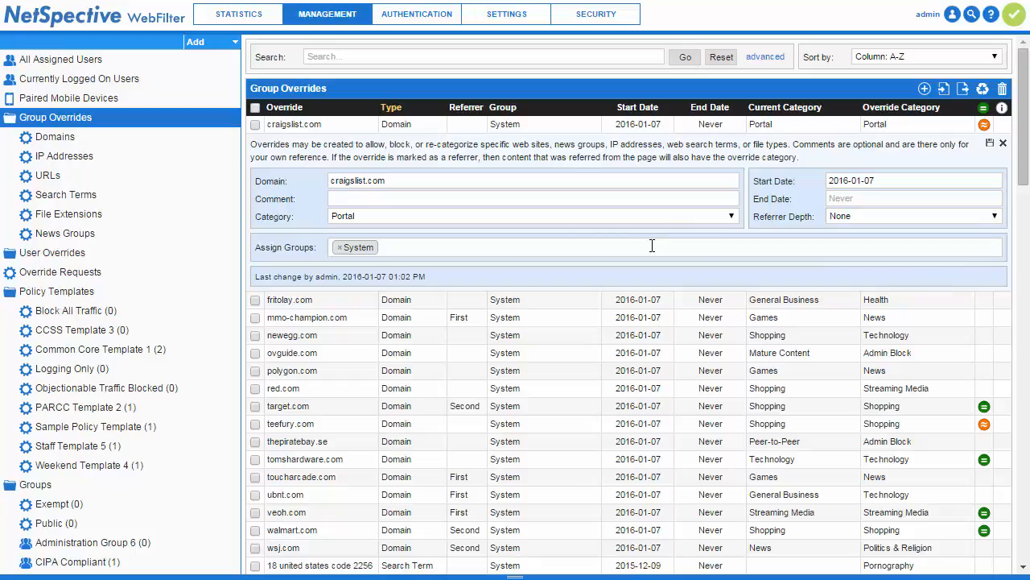
left_click(340, 247)
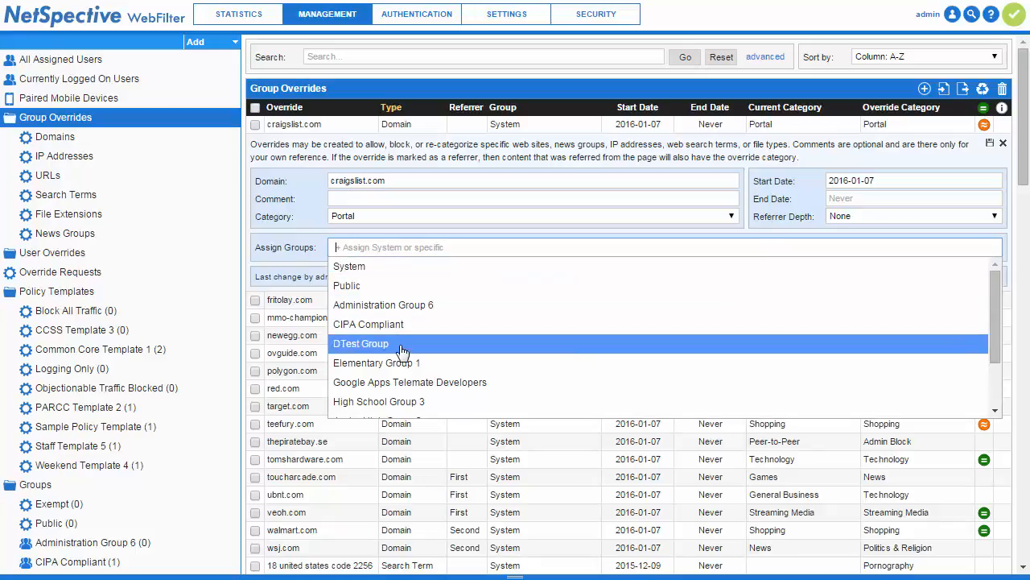
left_click(436, 244)
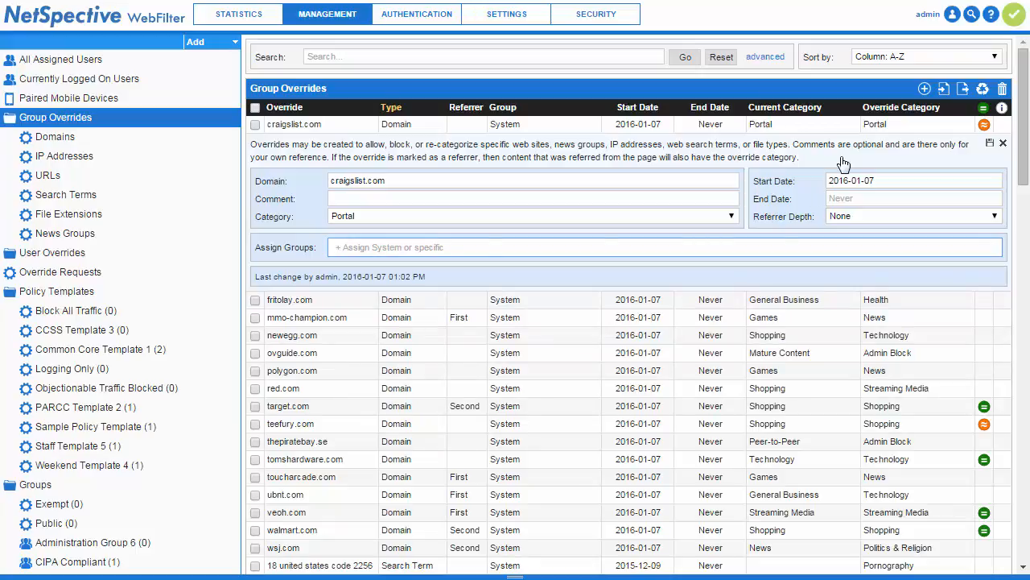
Look up the category assigned to snapchat.com for the Public group
left_click(972, 17)
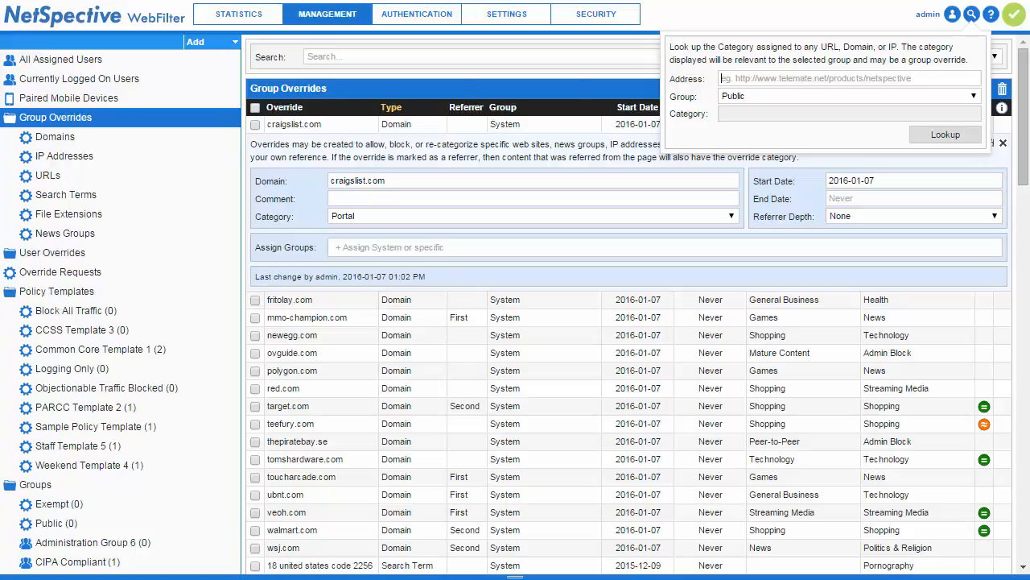
type("snapchat.com")
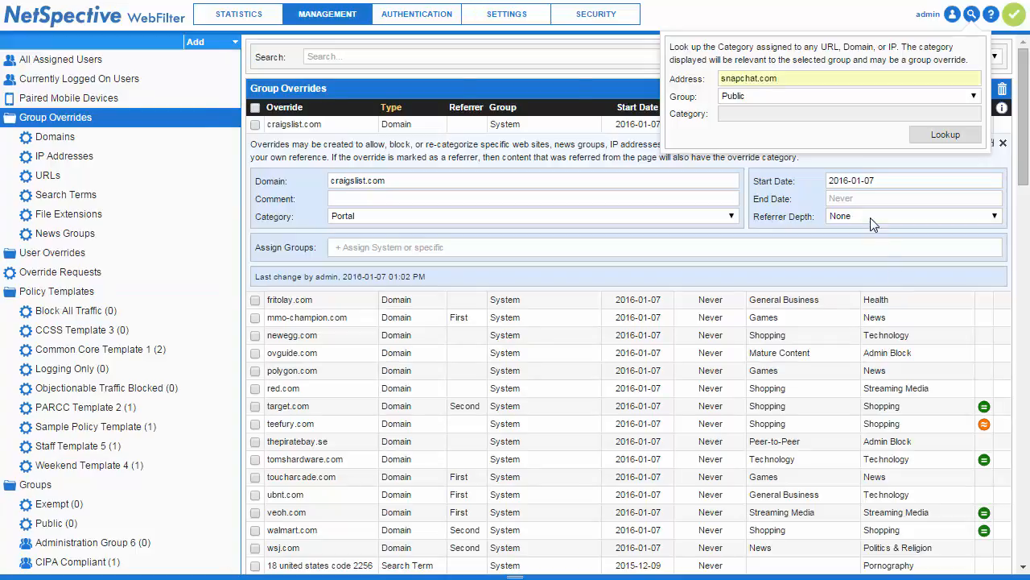
left_click(932, 133)
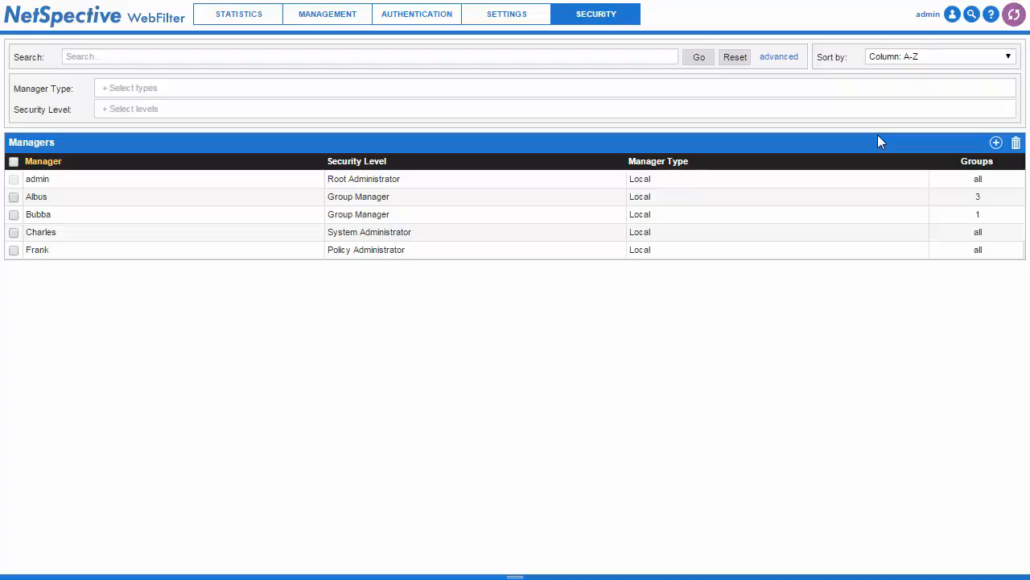
Start a new manager entry of the Local type with Block Page Bypasses and Product Updates notifications
left_click(995, 143)
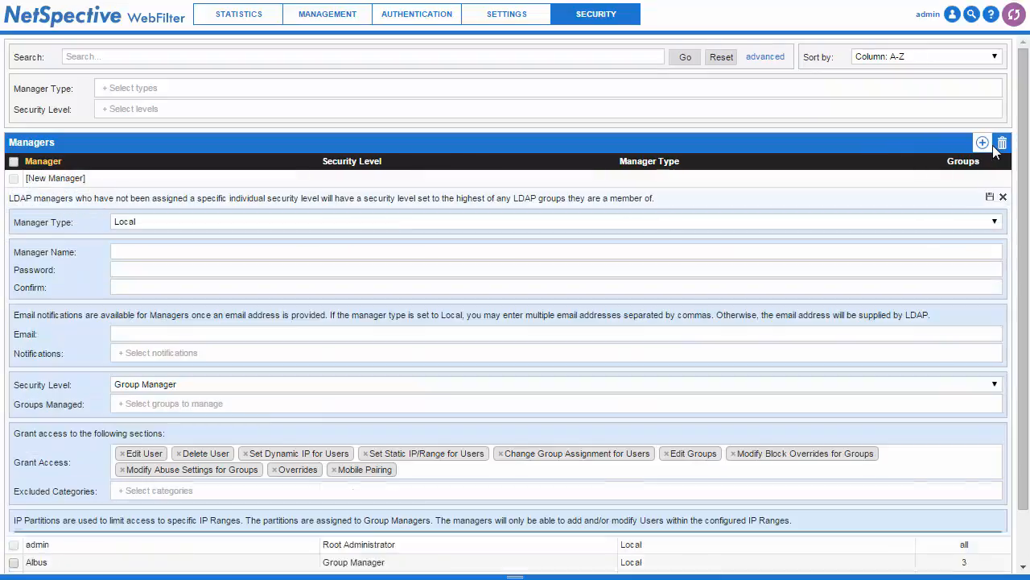
left_click(586, 224)
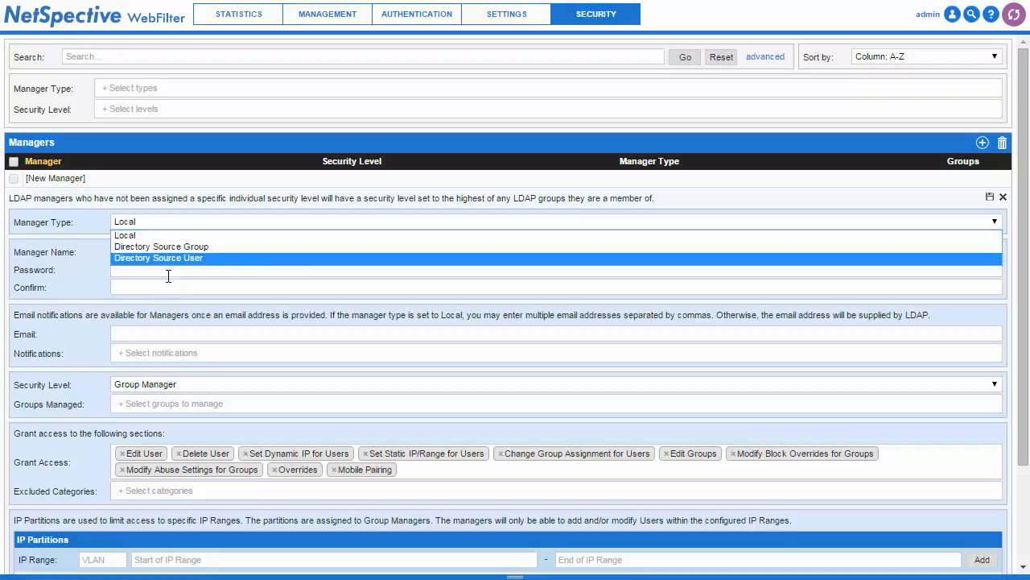
left_click(69, 345)
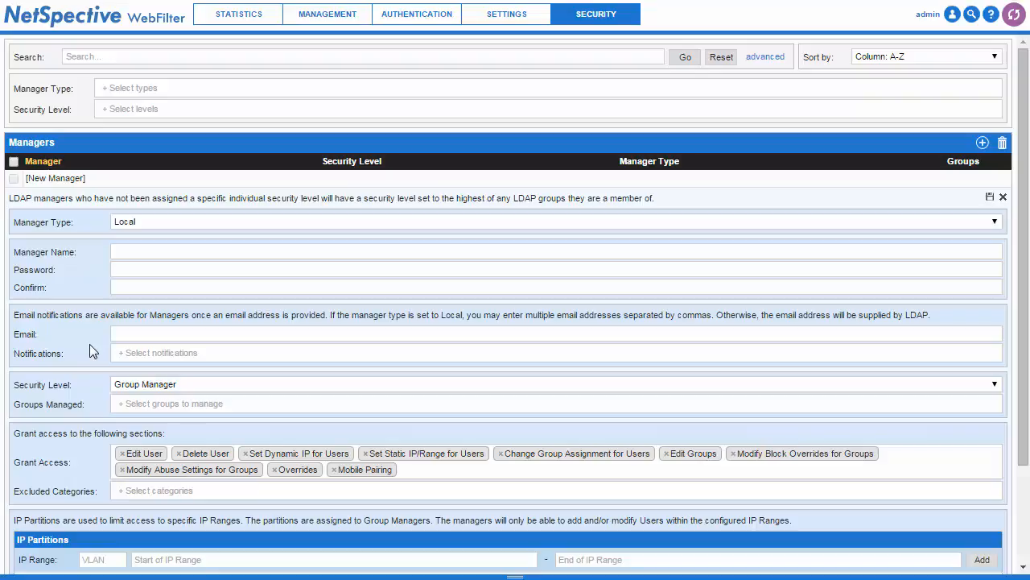
left_click(137, 354)
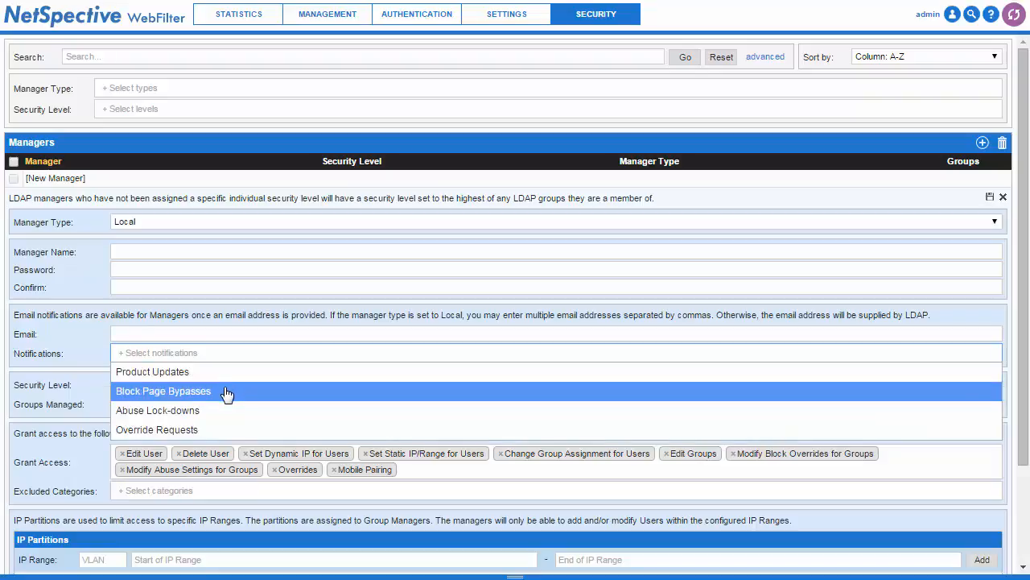
left_click(226, 392)
left_click(289, 356)
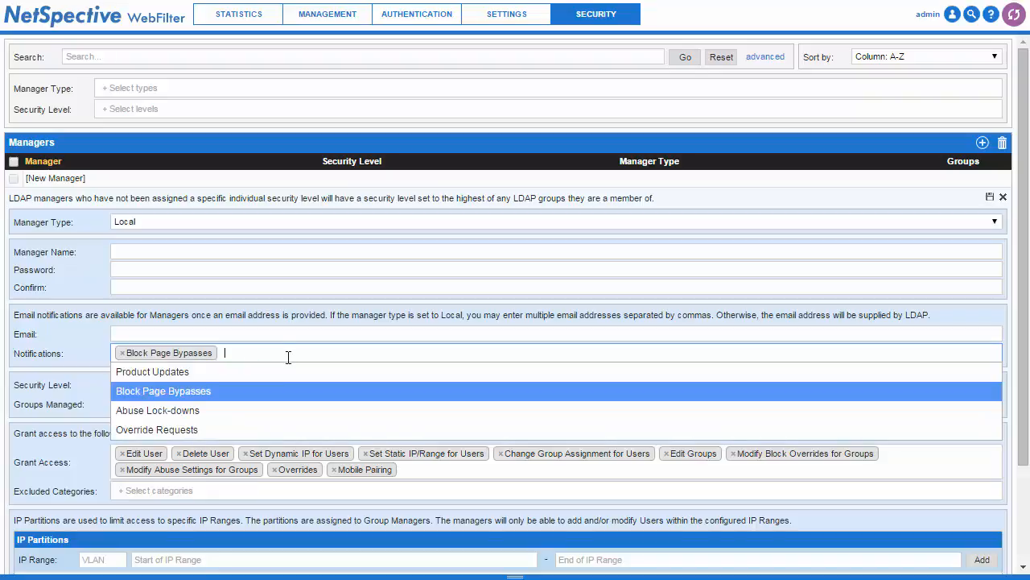
left_click(281, 377)
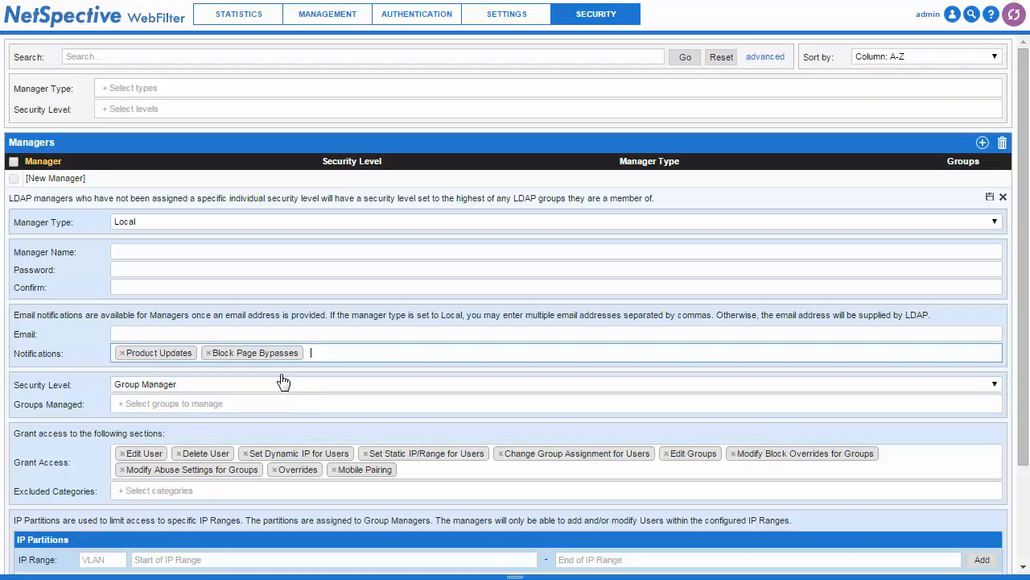
Try the Block Page Override Manager security level for the new manager and return it to Group Manager
left_click(269, 388)
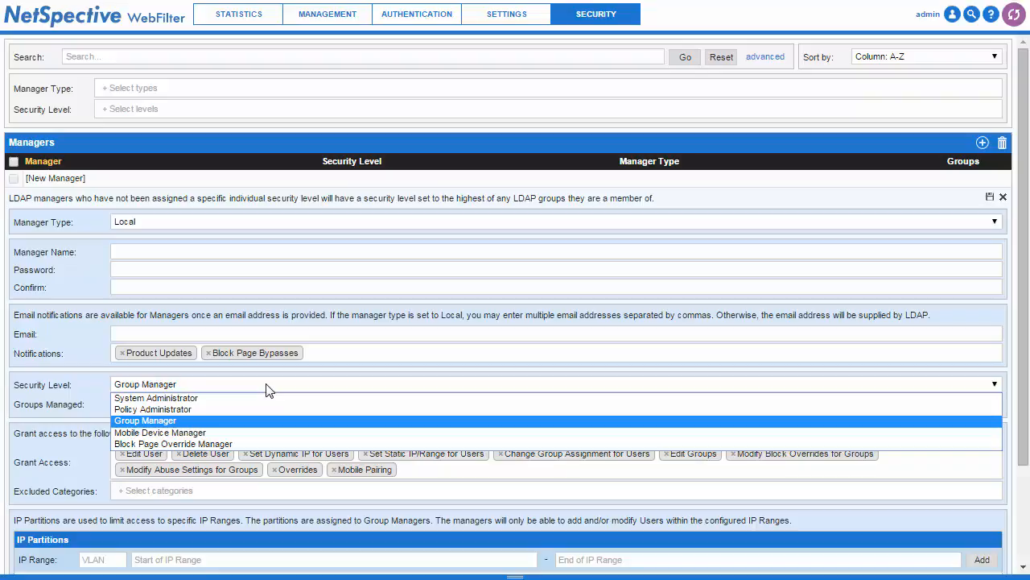
left_click(234, 440)
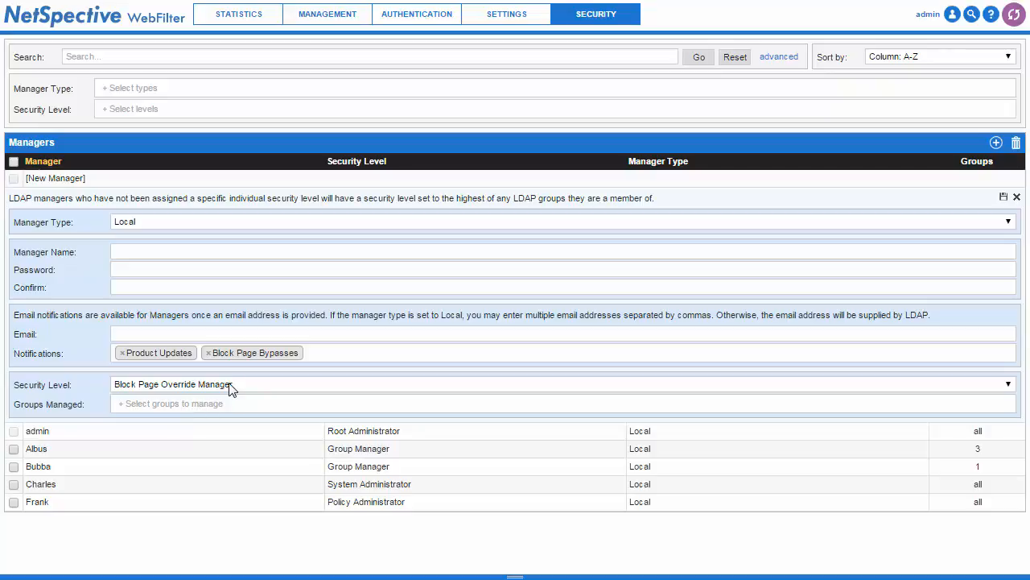
left_click(229, 385)
left_click(206, 421)
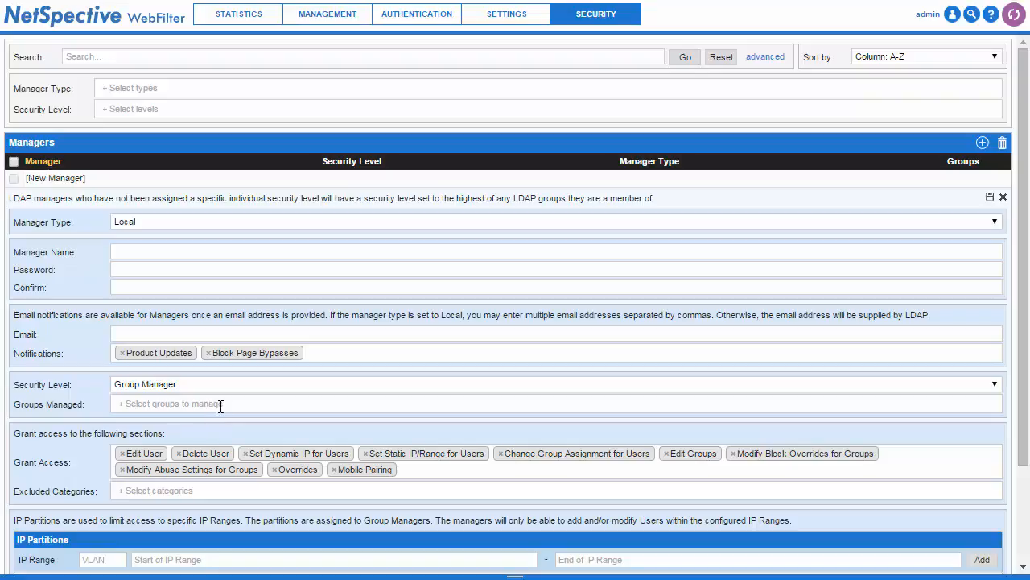
Assign the CIPA Compliant group to the new manager and revoke its Overrides and Delete User access
left_click(245, 405)
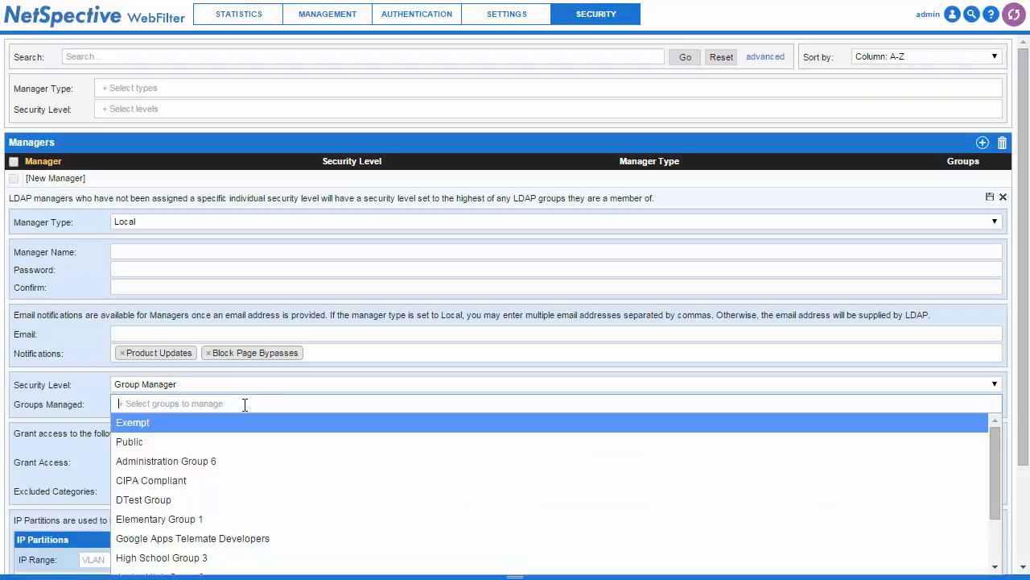
left_click(247, 481)
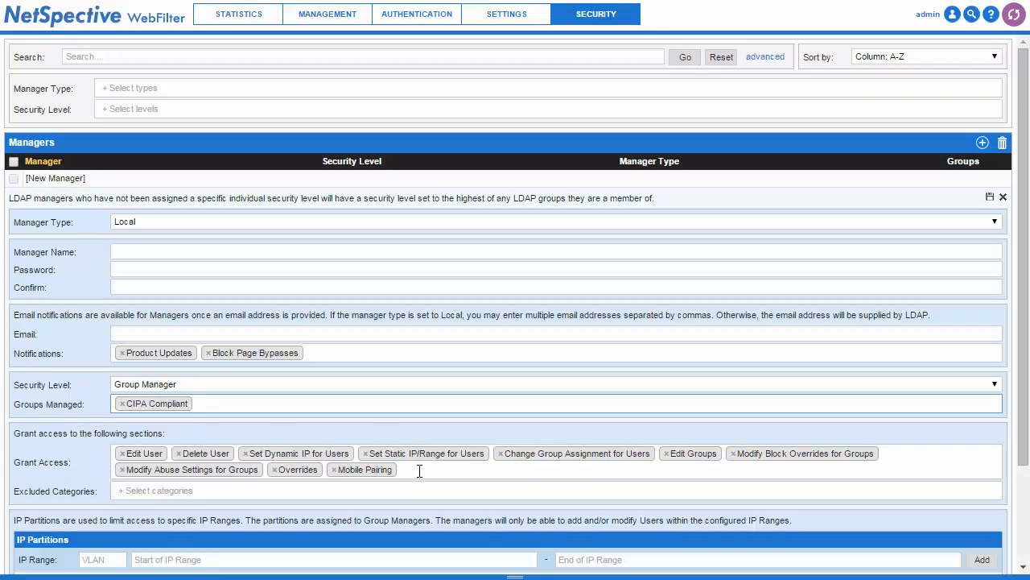
left_click(275, 469)
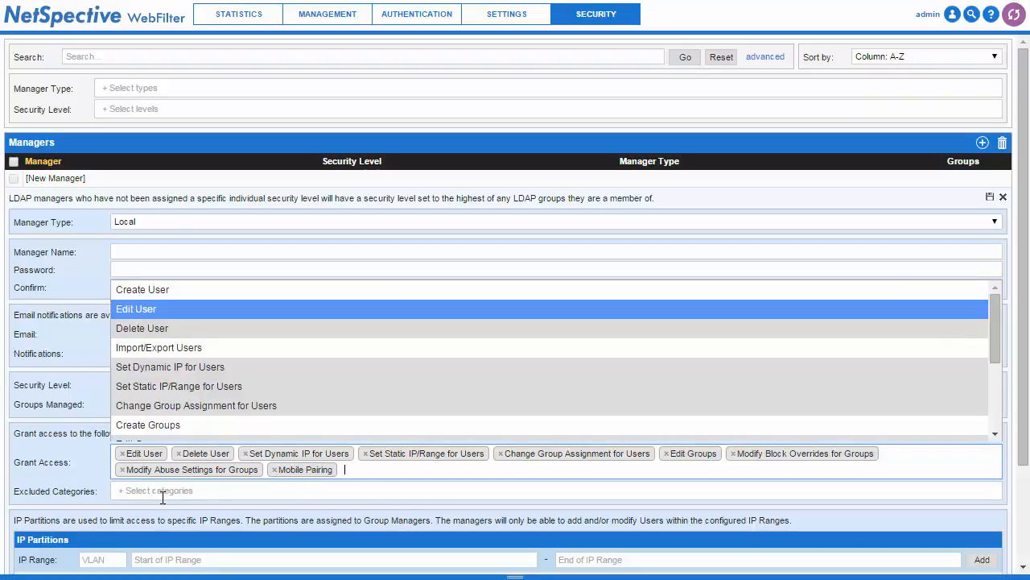
left_click(179, 453)
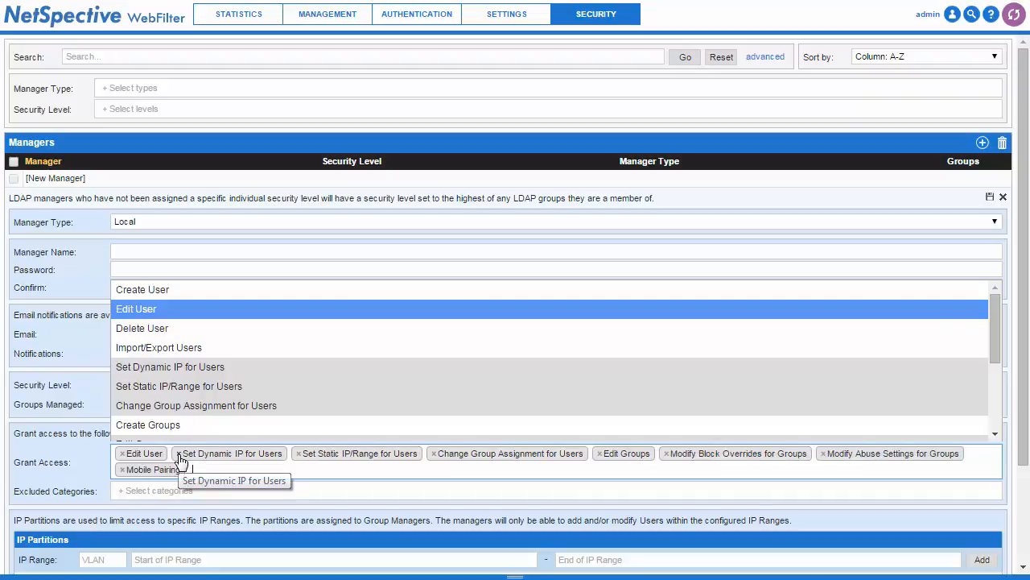
left_click(160, 512)
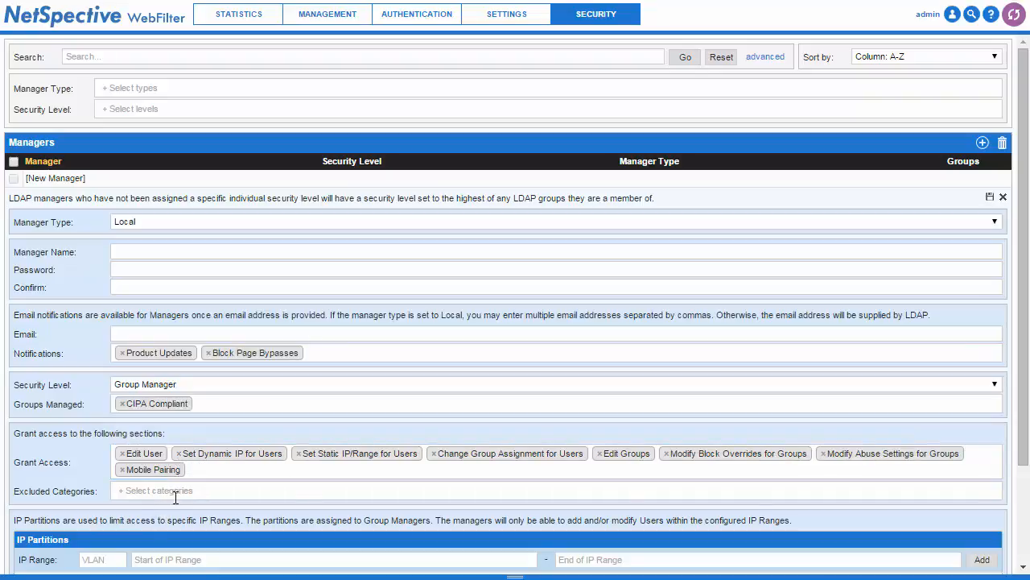
Add Pornography to the new manager's excluded categories and bring the IP partition settings into view
left_click(183, 491)
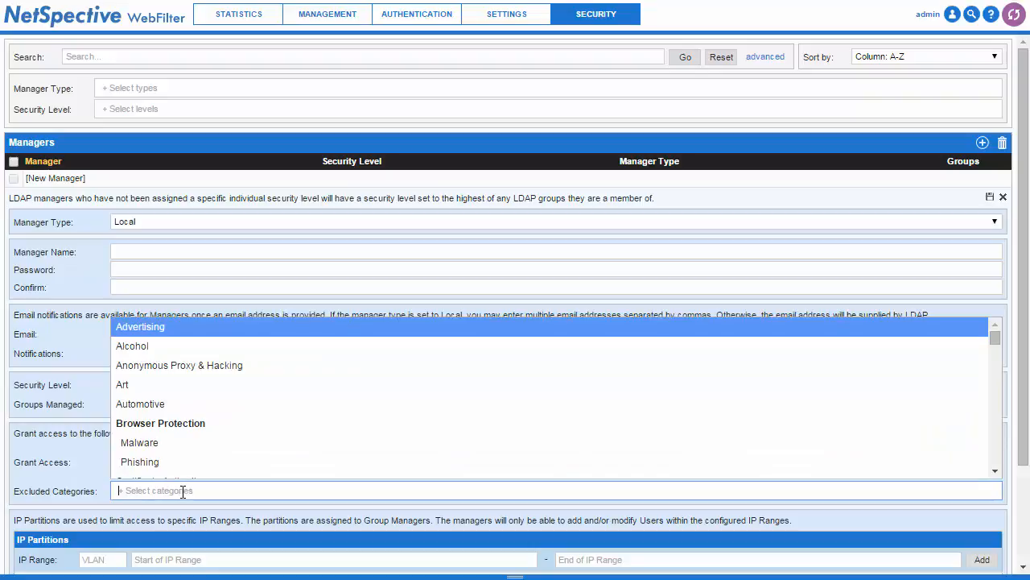
scroll(442, 394, "down", 10)
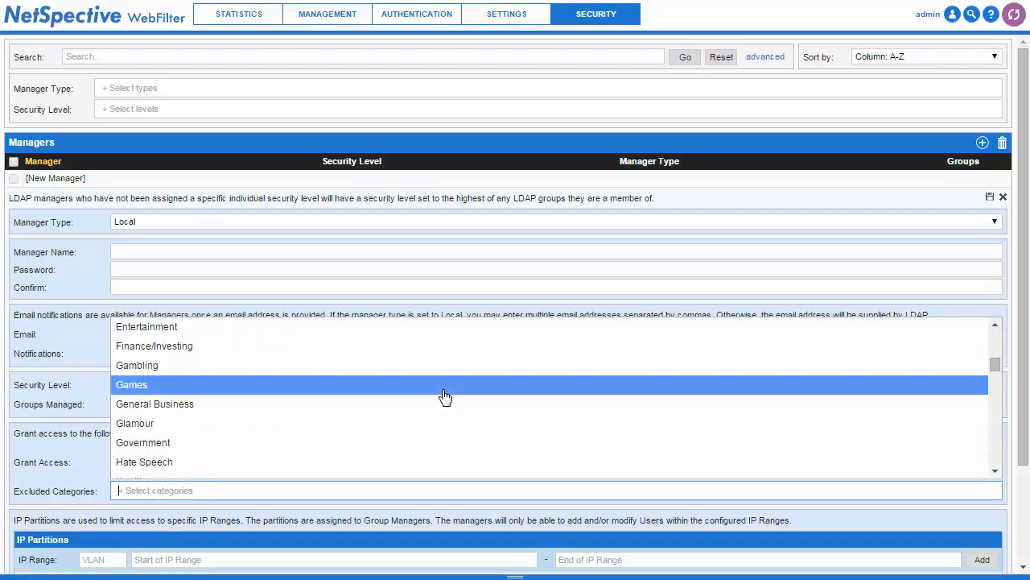
scroll(443, 400, "down", 3)
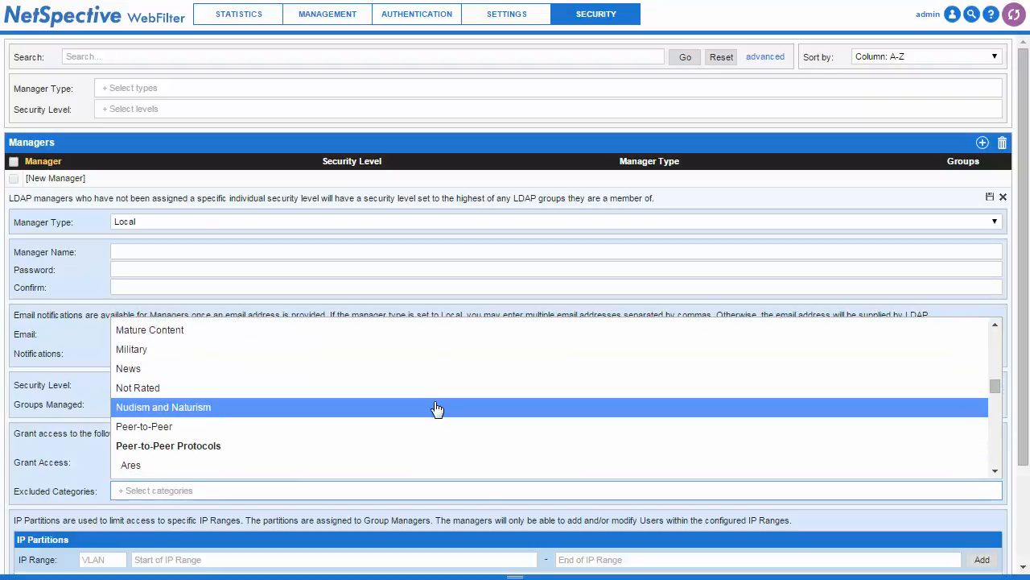
scroll(435, 410, "down", 2)
scroll(431, 413, "down", 5)
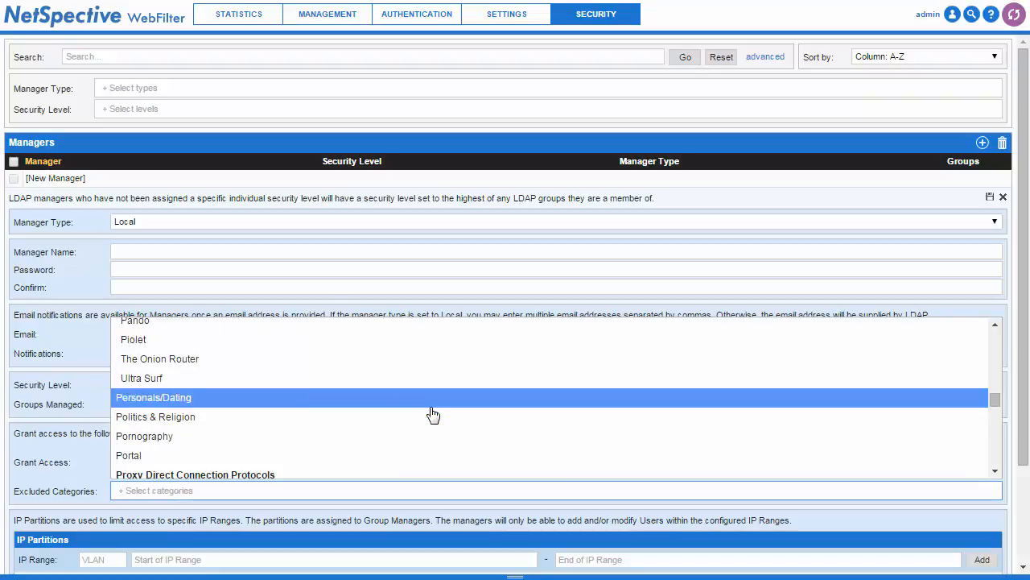
left_click(410, 437)
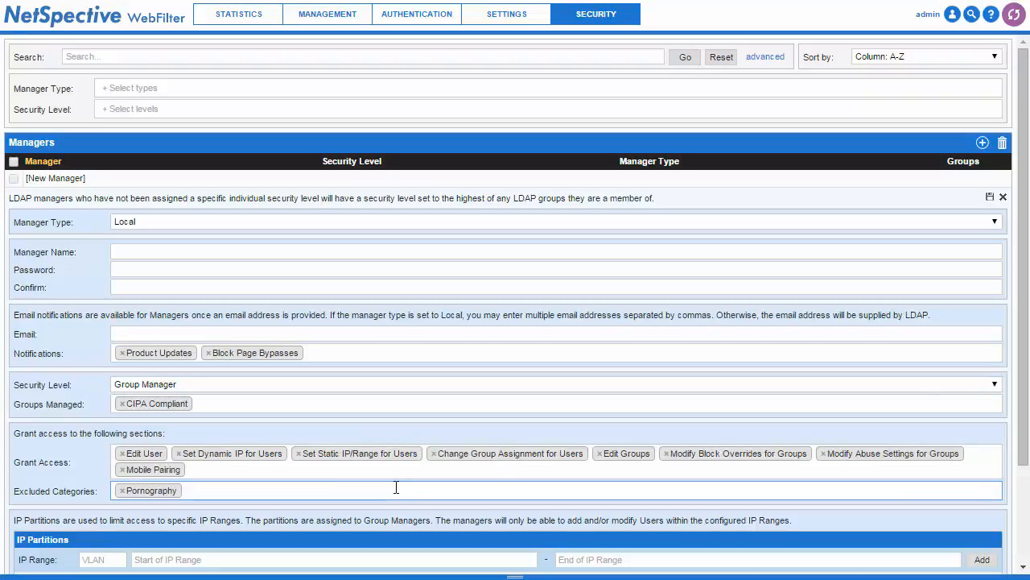
scroll(395, 488, "down", 3)
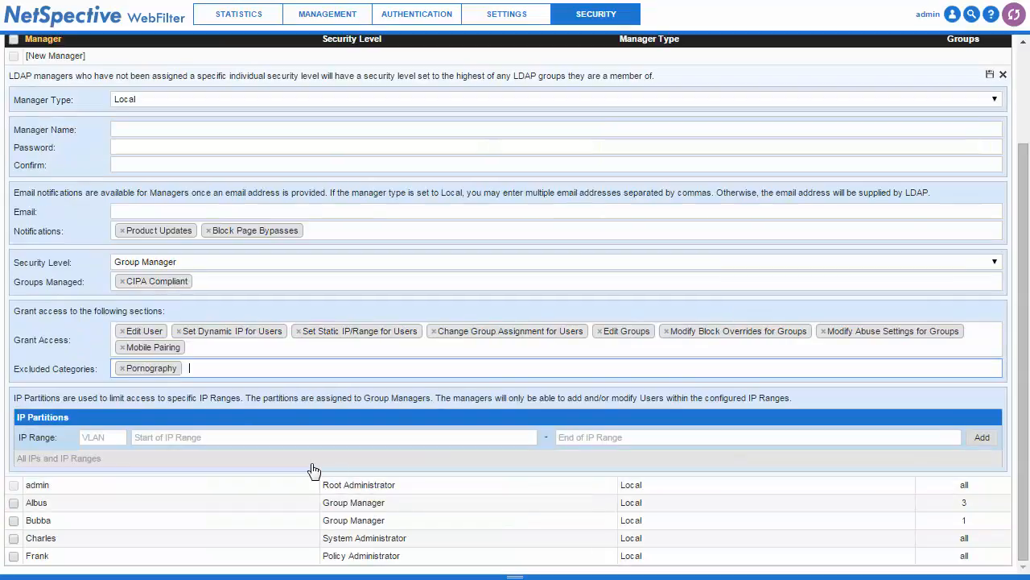